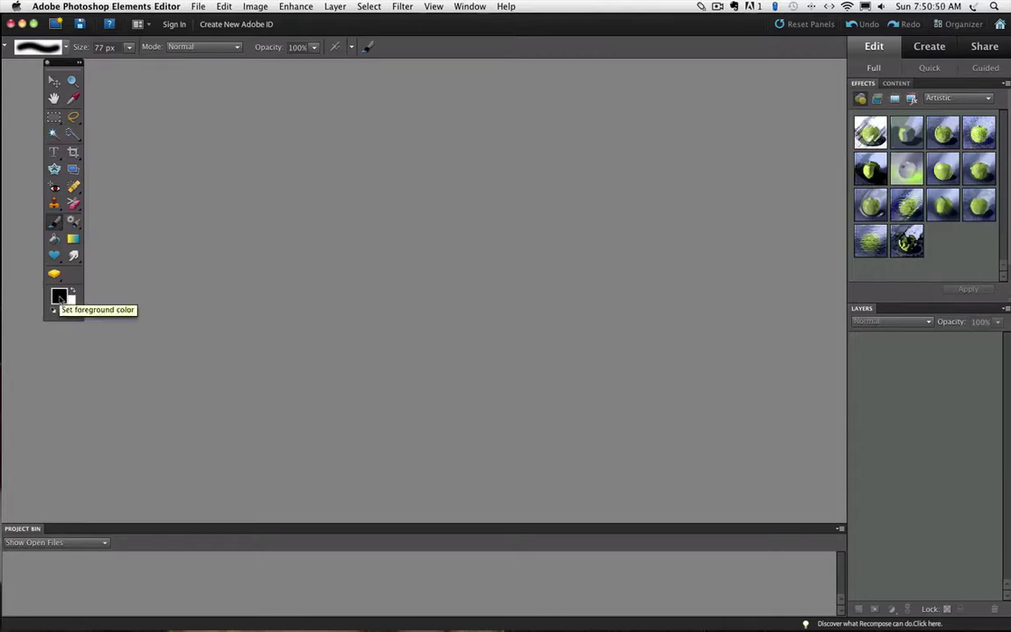
Step: Open the Color Picker for the foreground colour, currently black 000000
{"action": "left_click", "coordinate": [58, 297]}
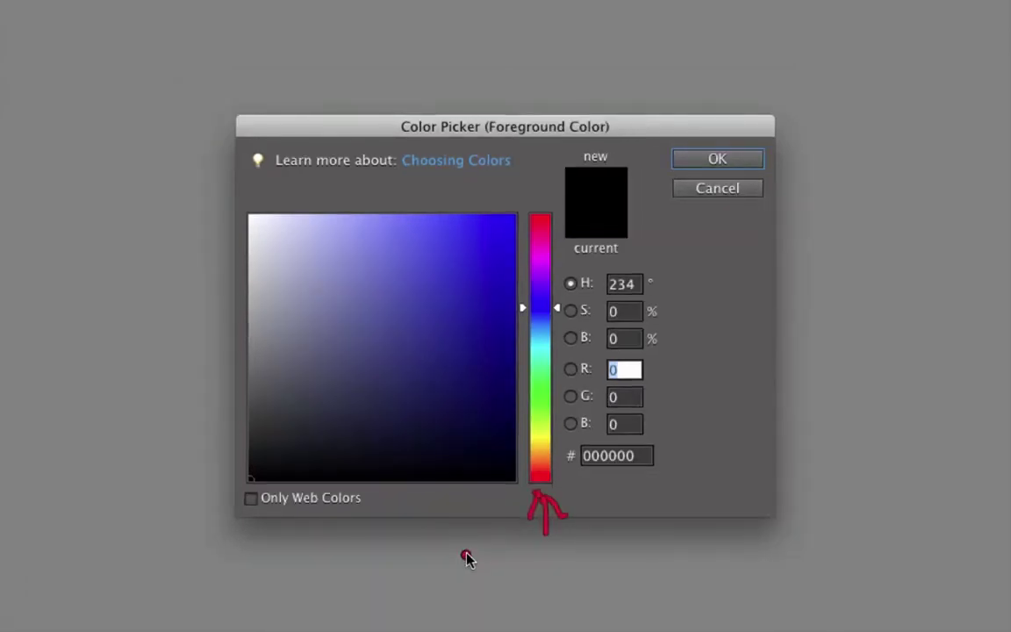
{"action": "mouse_move", "coordinate": [456, 591]}
{"action": "left_mouse_down"}
{"action": "mouse_move", "coordinate": [483, 597]}
{"action": "mouse_move", "coordinate": [490, 622]}
{"action": "left_mouse_up"}
{"action": "mouse_move", "coordinate": [492, 583]}
{"action": "left_mouse_down"}
{"action": "mouse_move", "coordinate": [518, 553]}
{"action": "mouse_move", "coordinate": [519, 573]}
{"action": "mouse_move", "coordinate": [567, 550]}
{"action": "mouse_move", "coordinate": [575, 569]}
{"action": "mouse_move", "coordinate": [598, 547]}
{"action": "mouse_move", "coordinate": [607, 569]}
{"action": "mouse_move", "coordinate": [631, 559]}
{"action": "mouse_move", "coordinate": [622, 558]}
{"action": "mouse_move", "coordinate": [657, 583]}
{"action": "mouse_move", "coordinate": [700, 543]}
{"action": "mouse_move", "coordinate": [705, 554]}
{"action": "mouse_move", "coordinate": [687, 562]}
{"action": "mouse_move", "coordinate": [724, 551]}
{"action": "mouse_move", "coordinate": [740, 561]}
{"action": "mouse_move", "coordinate": [765, 543]}
{"action": "mouse_move", "coordinate": [794, 570]}
{"action": "left_mouse_up"}
{"action": "mouse_move", "coordinate": [701, 587]}
{"action": "left_mouse_down"}
{"action": "mouse_move", "coordinate": [668, 612]}
{"action": "mouse_move", "coordinate": [715, 592]}
{"action": "mouse_move", "coordinate": [723, 607]}
{"action": "mouse_move", "coordinate": [752, 578]}
{"action": "mouse_move", "coordinate": [747, 610]}
{"action": "mouse_move", "coordinate": [776, 589]}
{"action": "mouse_move", "coordinate": [793, 592]}
{"action": "mouse_move", "coordinate": [802, 569]}
{"action": "mouse_move", "coordinate": [803, 604]}
{"action": "left_mouse_up"}
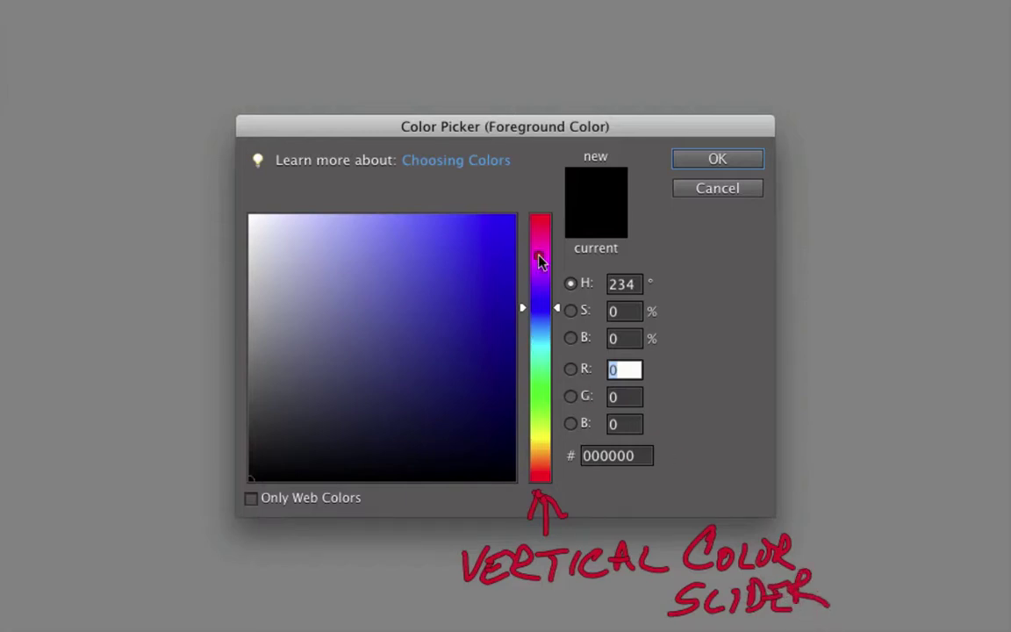
{"action": "mouse_move", "coordinate": [235, 199]}
{"action": "left_mouse_down"}
{"action": "mouse_move", "coordinate": [526, 204]}
{"action": "mouse_move", "coordinate": [510, 475]}
{"action": "mouse_move", "coordinate": [491, 491]}
{"action": "mouse_move", "coordinate": [423, 480]}
{"action": "mouse_move", "coordinate": [256, 485]}
{"action": "mouse_move", "coordinate": [226, 461]}
{"action": "mouse_move", "coordinate": [237, 197]}
{"action": "left_mouse_up"}
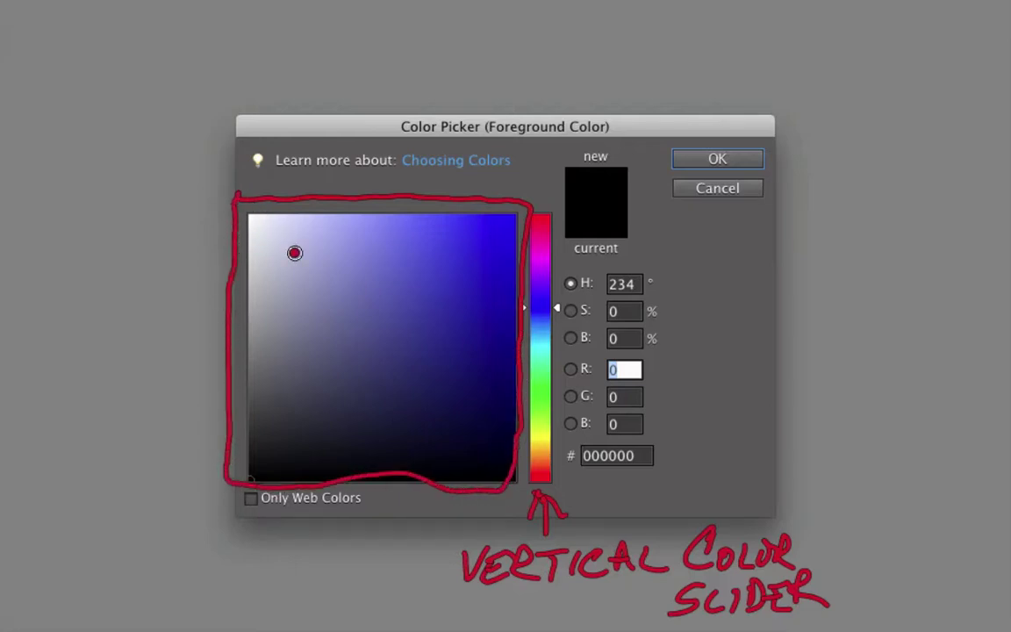
{"action": "mouse_move", "coordinate": [312, 272]}
{"action": "left_mouse_down"}
{"action": "mouse_move", "coordinate": [318, 308]}
{"action": "mouse_move", "coordinate": [426, 256]}
{"action": "mouse_move", "coordinate": [456, 288]}
{"action": "left_mouse_up"}
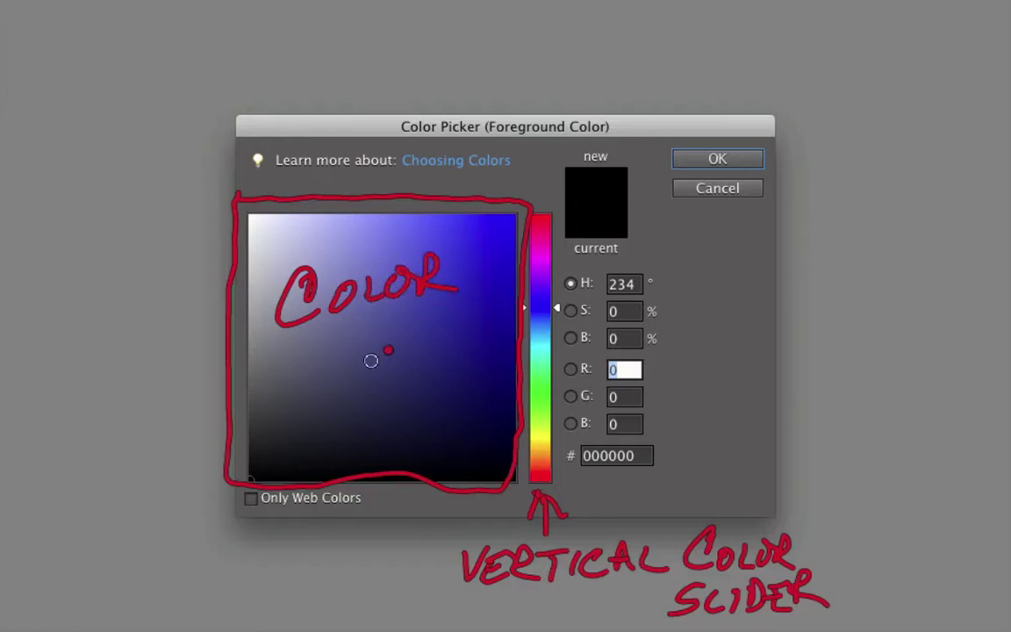
{"action": "mouse_move", "coordinate": [338, 408]}
{"action": "left_mouse_down"}
{"action": "mouse_move", "coordinate": [349, 364]}
{"action": "mouse_move", "coordinate": [375, 364]}
{"action": "mouse_move", "coordinate": [390, 392]}
{"action": "mouse_move", "coordinate": [402, 356]}
{"action": "mouse_move", "coordinate": [474, 361]}
{"action": "mouse_move", "coordinate": [468, 381]}
{"action": "left_mouse_up"}
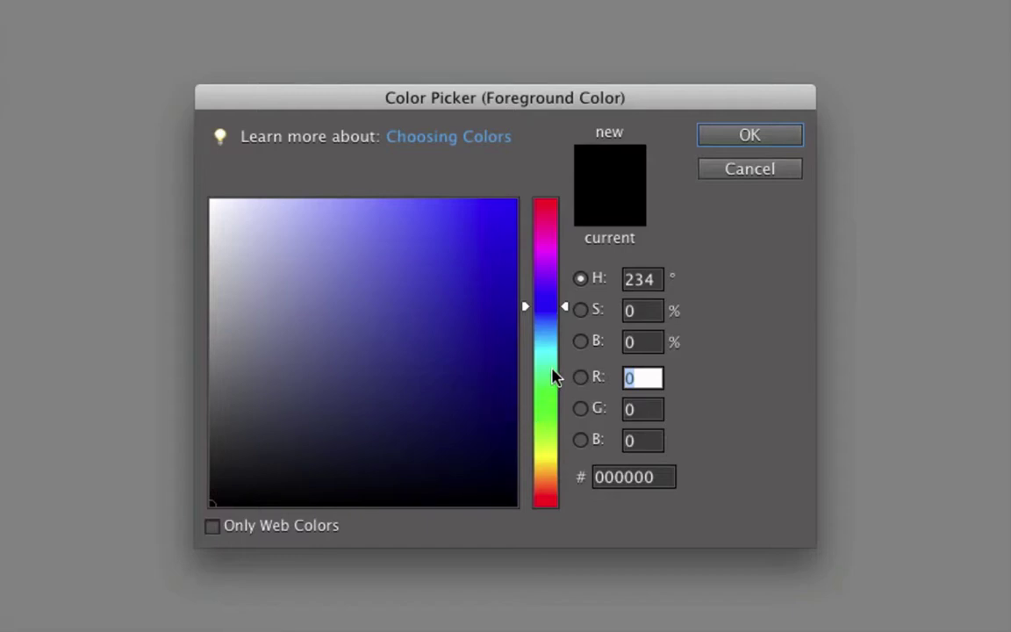
Step: Set the hue to green (about 121°) and pick the medium green 19791b
{"action": "left_click_drag", "start_coordinate": [552, 314], "coordinate": [552, 401]}
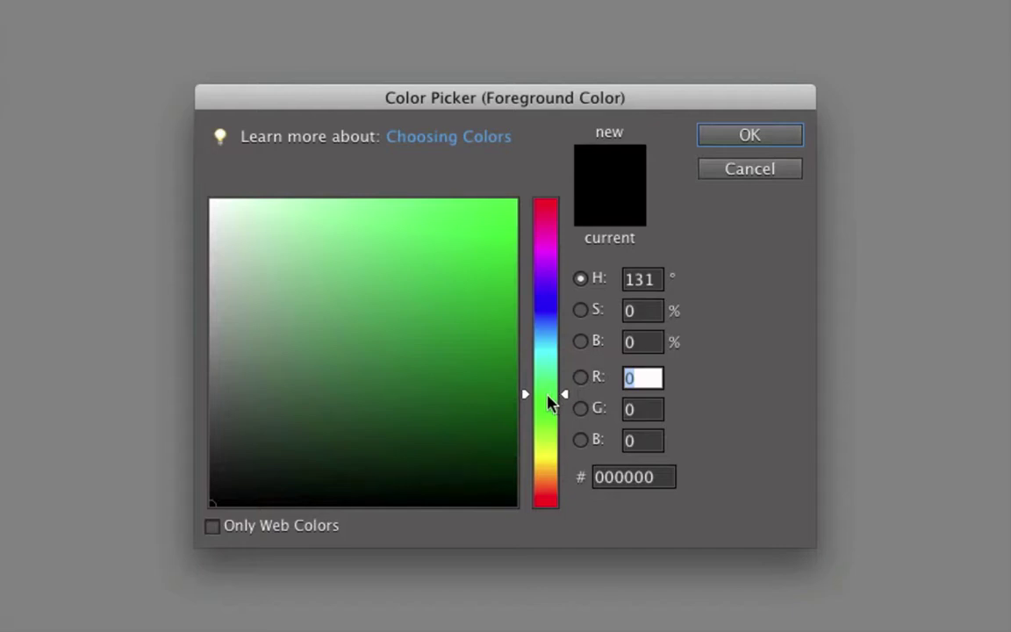
{"action": "left_click", "coordinate": [553, 312]}
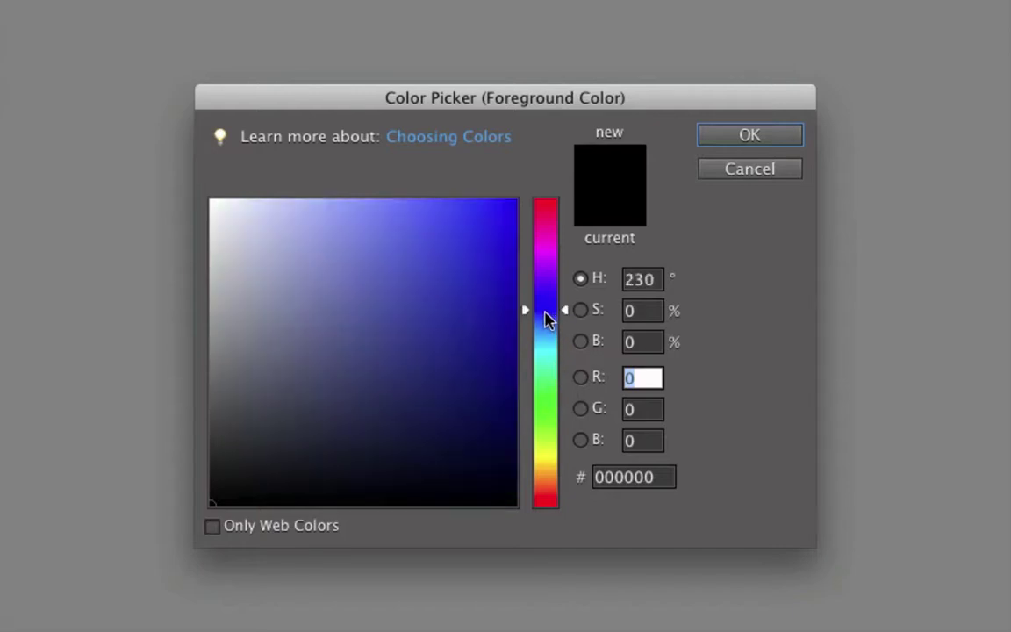
{"action": "left_click", "coordinate": [548, 404]}
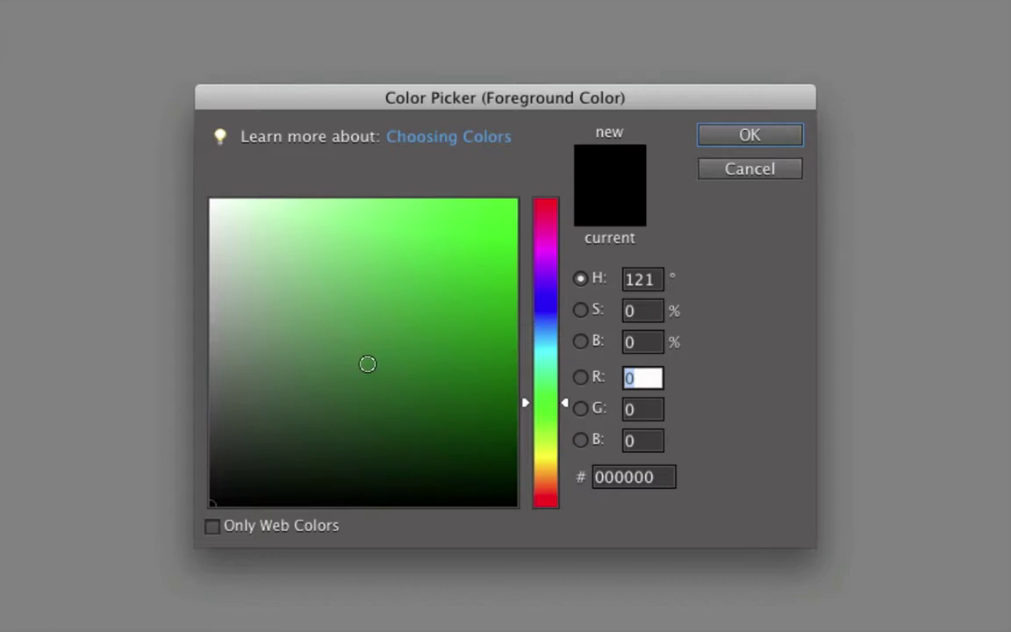
{"action": "mouse_move", "coordinate": [366, 364]}
{"action": "left_mouse_down"}
{"action": "mouse_move", "coordinate": [408, 364]}
{"action": "mouse_move", "coordinate": [429, 341]}
{"action": "mouse_move", "coordinate": [418, 300]}
{"action": "mouse_move", "coordinate": [431, 296]}
{"action": "mouse_move", "coordinate": [462, 329]}
{"action": "mouse_move", "coordinate": [463, 355]}
{"action": "mouse_move", "coordinate": [460, 318]}
{"action": "mouse_move", "coordinate": [442, 329]}
{"action": "mouse_move", "coordinate": [453, 361]}
{"action": "left_mouse_up"}
{"action": "left_click", "coordinate": [632, 137]}
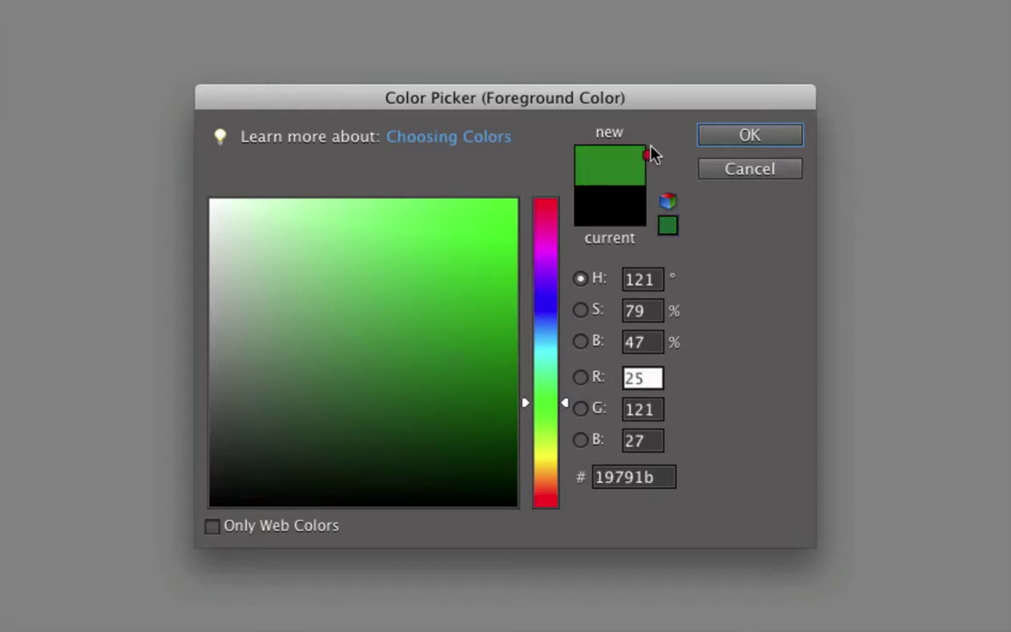
{"action": "mouse_move", "coordinate": [652, 119]}
{"action": "left_mouse_down"}
{"action": "mouse_move", "coordinate": [586, 111]}
{"action": "mouse_move", "coordinate": [554, 129]}
{"action": "mouse_move", "coordinate": [560, 226]}
{"action": "mouse_move", "coordinate": [578, 251]}
{"action": "mouse_move", "coordinate": [646, 246]}
{"action": "mouse_move", "coordinate": [650, 120]}
{"action": "left_mouse_up"}
{"action": "mouse_move", "coordinate": [347, 505]}
{"action": "left_mouse_down"}
{"action": "mouse_move", "coordinate": [225, 504]}
{"action": "mouse_move", "coordinate": [199, 518]}
{"action": "mouse_move", "coordinate": [203, 548]}
{"action": "mouse_move", "coordinate": [341, 537]}
{"action": "mouse_move", "coordinate": [327, 502]}
{"action": "left_mouse_up"}
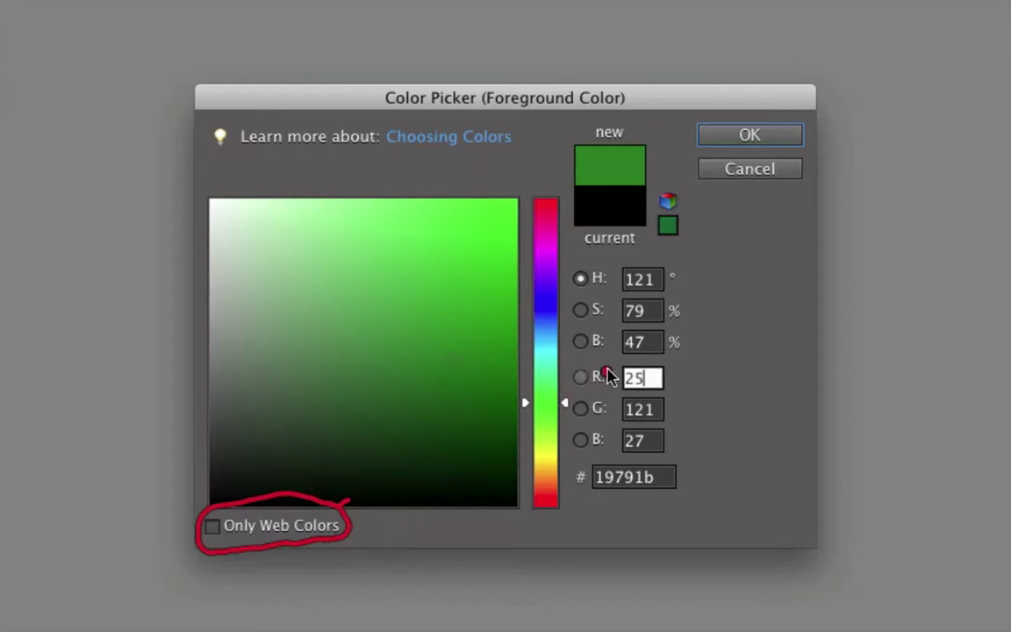
{"action": "mouse_move", "coordinate": [672, 185]}
{"action": "left_mouse_down"}
{"action": "mouse_move", "coordinate": [679, 232]}
{"action": "mouse_move", "coordinate": [640, 225]}
{"action": "mouse_move", "coordinate": [660, 246]}
{"action": "mouse_move", "coordinate": [687, 244]}
{"action": "mouse_move", "coordinate": [694, 221]}
{"action": "mouse_move", "coordinate": [679, 207]}
{"action": "mouse_move", "coordinate": [711, 245]}
{"action": "left_mouse_up"}
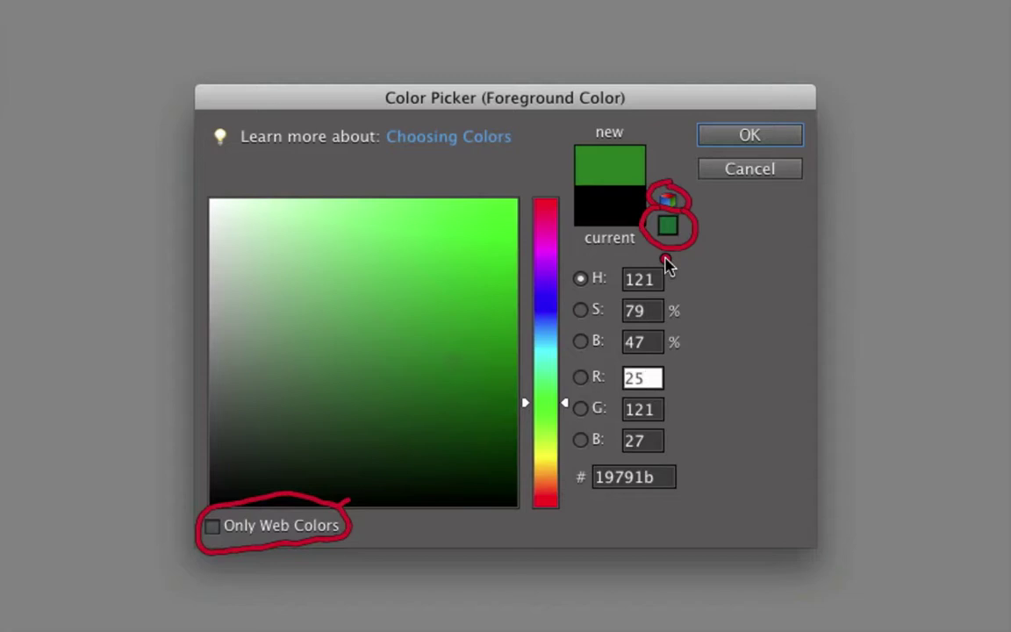
Step: Toggle Only Web Colors on and off, then pick the non-web-safe green 319864
{"action": "left_click", "coordinate": [213, 527]}
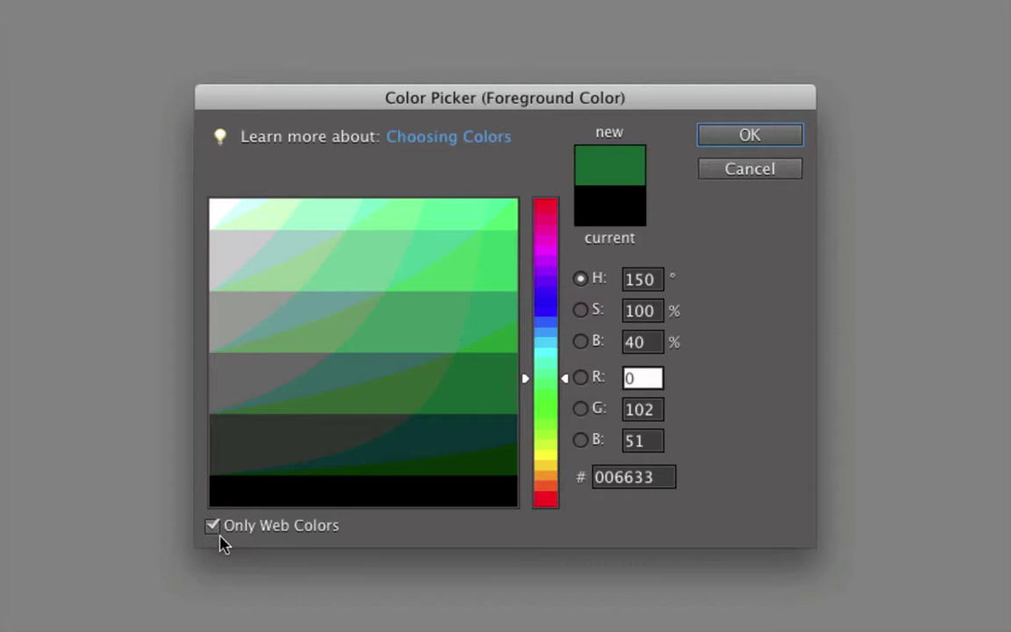
{"action": "left_click", "coordinate": [223, 535]}
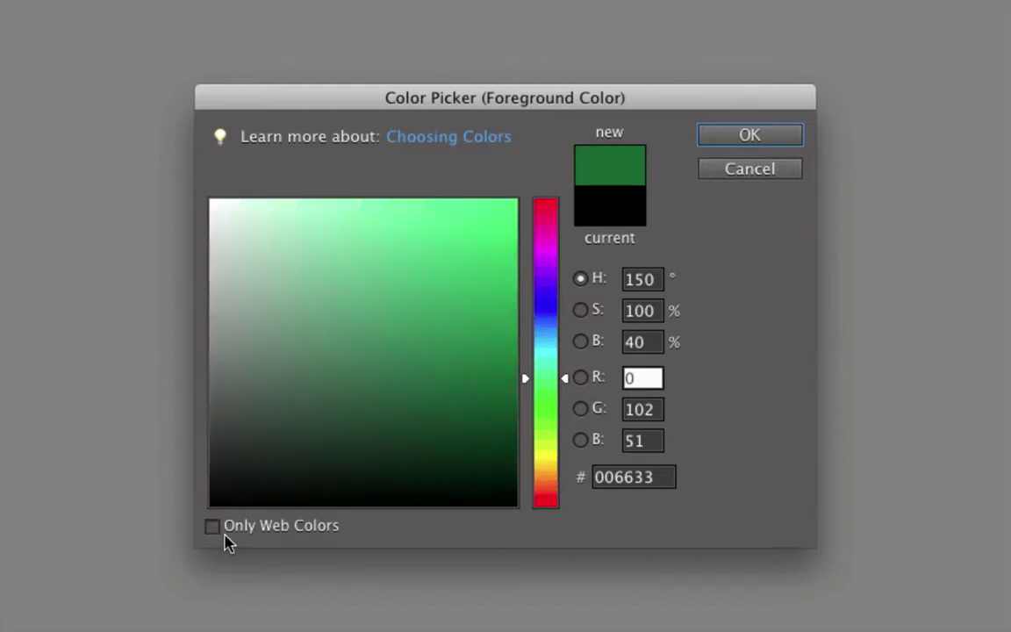
{"action": "left_click", "coordinate": [418, 323]}
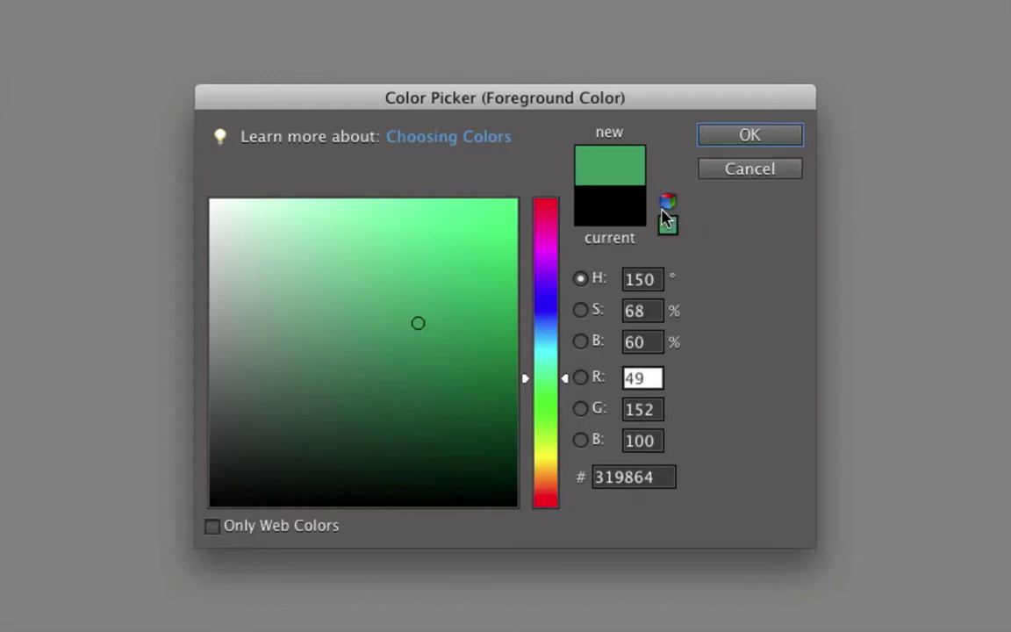
{"action": "mouse_move", "coordinate": [664, 217]}
Step: Lower saturation and raise brightness to the paler green 63b28b (H150 S44 B70)
{"action": "mouse_move", "coordinate": [676, 255]}
{"action": "left_mouse_down"}
{"action": "mouse_move", "coordinate": [594, 248]}
{"action": "mouse_move", "coordinate": [568, 258]}
{"action": "mouse_move", "coordinate": [556, 334]}
{"action": "mouse_move", "coordinate": [576, 360]}
{"action": "mouse_move", "coordinate": [643, 362]}
{"action": "mouse_move", "coordinate": [698, 344]}
{"action": "mouse_move", "coordinate": [696, 265]}
{"action": "mouse_move", "coordinate": [736, 250]}
{"action": "mouse_move", "coordinate": [743, 272]}
{"action": "mouse_move", "coordinate": [726, 258]}
{"action": "mouse_move", "coordinate": [772, 249]}
{"action": "mouse_move", "coordinate": [782, 262]}
{"action": "mouse_move", "coordinate": [785, 248]}
{"action": "mouse_move", "coordinate": [722, 298]}
{"action": "mouse_move", "coordinate": [721, 320]}
{"action": "mouse_move", "coordinate": [759, 317]}
{"action": "mouse_move", "coordinate": [775, 297]}
{"action": "mouse_move", "coordinate": [773, 311]}
{"action": "mouse_move", "coordinate": [804, 293]}
{"action": "mouse_move", "coordinate": [807, 315]}
{"action": "mouse_move", "coordinate": [844, 304]}
{"action": "mouse_move", "coordinate": [837, 297]}
{"action": "mouse_move", "coordinate": [897, 305]}
{"action": "left_mouse_up"}
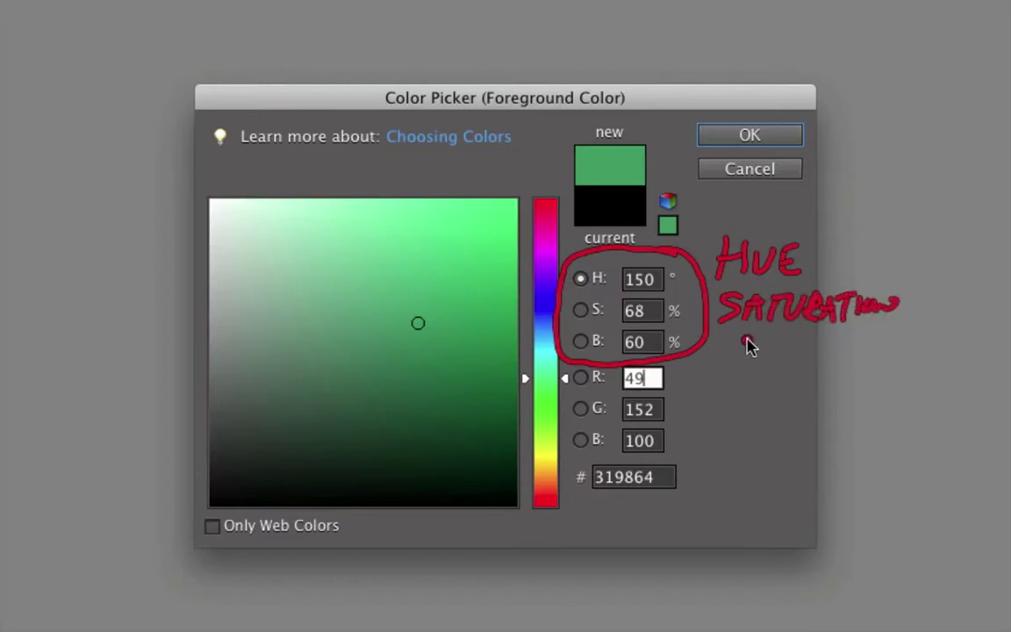
{"action": "mouse_move", "coordinate": [717, 344]}
{"action": "left_mouse_down"}
{"action": "mouse_move", "coordinate": [751, 361]}
{"action": "mouse_move", "coordinate": [763, 340]}
{"action": "mouse_move", "coordinate": [779, 340]}
{"action": "mouse_move", "coordinate": [789, 362]}
{"action": "mouse_move", "coordinate": [802, 351]}
{"action": "mouse_move", "coordinate": [786, 348]}
{"action": "mouse_move", "coordinate": [812, 359]}
{"action": "mouse_move", "coordinate": [825, 337]}
{"action": "mouse_move", "coordinate": [816, 360]}
{"action": "mouse_move", "coordinate": [840, 350]}
{"action": "mouse_move", "coordinate": [833, 339]}
{"action": "mouse_move", "coordinate": [856, 348]}
{"action": "mouse_move", "coordinate": [872, 330]}
{"action": "mouse_move", "coordinate": [873, 366]}
{"action": "left_mouse_up"}
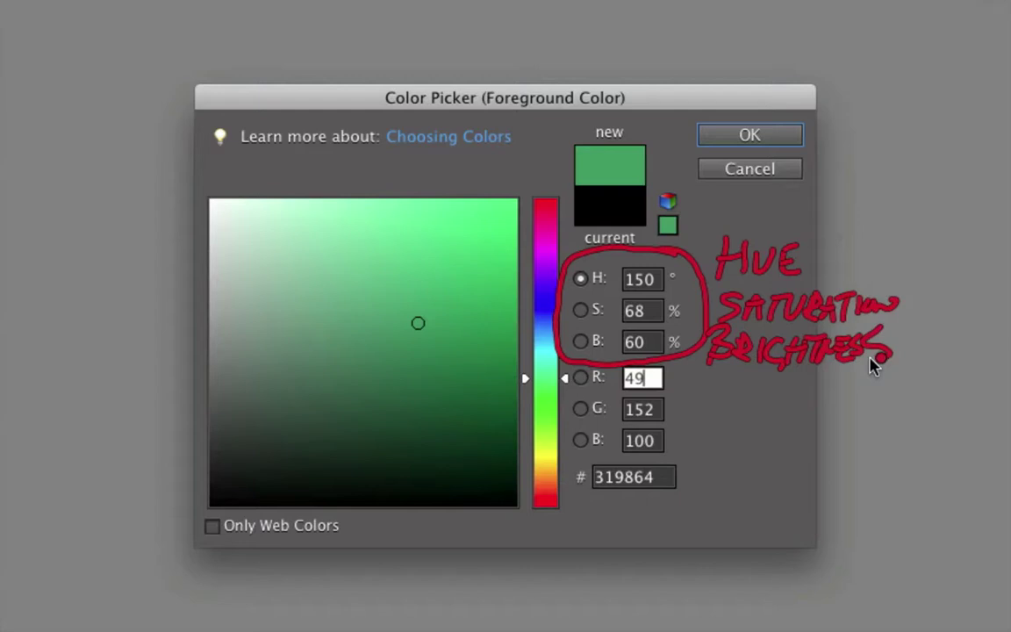
{"action": "left_click", "coordinate": [871, 283]}
{"action": "mouse_move", "coordinate": [280, 347]}
{"action": "left_mouse_down"}
{"action": "mouse_move", "coordinate": [364, 343]}
{"action": "mouse_move", "coordinate": [251, 346]}
{"action": "left_mouse_up"}
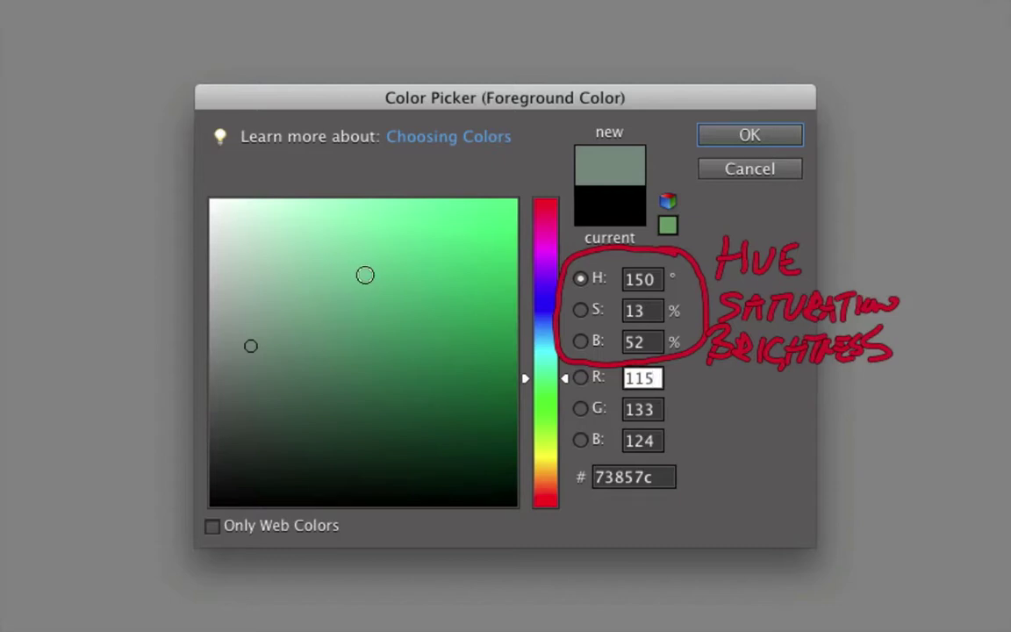
{"action": "mouse_move", "coordinate": [370, 264]}
{"action": "left_mouse_down"}
{"action": "mouse_move", "coordinate": [362, 373]}
{"action": "mouse_move", "coordinate": [363, 264]}
{"action": "mouse_move", "coordinate": [350, 384]}
{"action": "mouse_move", "coordinate": [346, 292]}
{"action": "left_mouse_up"}
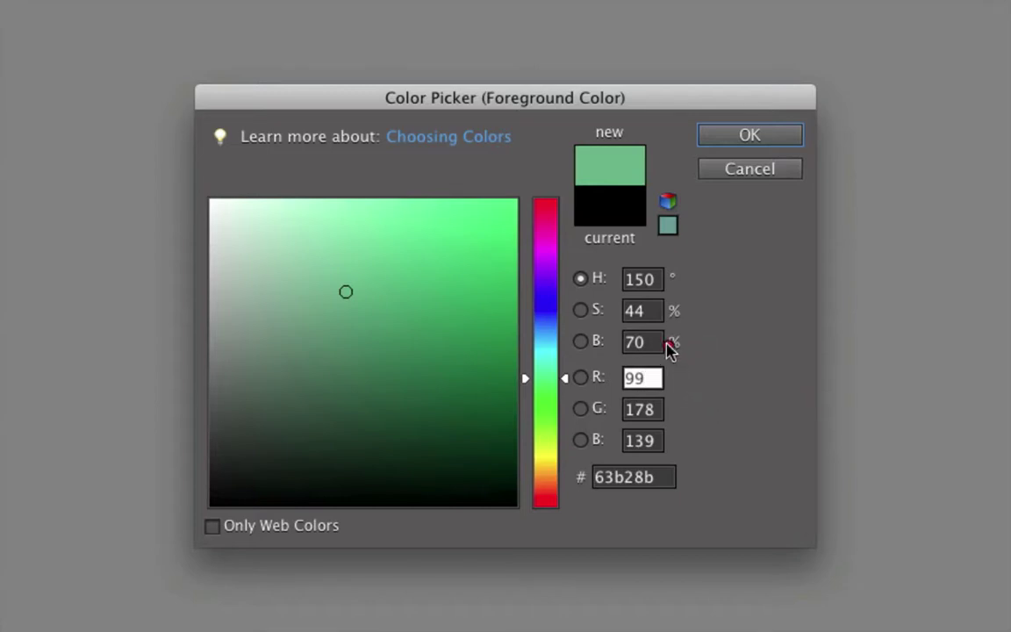
{"action": "mouse_move", "coordinate": [690, 364]}
{"action": "left_mouse_down"}
{"action": "mouse_move", "coordinate": [571, 367]}
{"action": "mouse_move", "coordinate": [573, 451]}
{"action": "mouse_move", "coordinate": [663, 458]}
{"action": "mouse_move", "coordinate": [670, 372]}
{"action": "mouse_move", "coordinate": [738, 356]}
{"action": "mouse_move", "coordinate": [742, 368]}
{"action": "mouse_move", "coordinate": [763, 352]}
{"action": "mouse_move", "coordinate": [767, 388]}
{"action": "mouse_move", "coordinate": [728, 440]}
{"action": "mouse_move", "coordinate": [744, 412]}
{"action": "mouse_move", "coordinate": [822, 408]}
{"action": "mouse_move", "coordinate": [845, 395]}
{"action": "left_mouse_up"}
{"action": "mouse_move", "coordinate": [729, 456]}
{"action": "left_mouse_down"}
{"action": "mouse_move", "coordinate": [727, 489]}
{"action": "mouse_move", "coordinate": [759, 462]}
{"action": "mouse_move", "coordinate": [778, 484]}
{"action": "mouse_move", "coordinate": [784, 462]}
{"action": "mouse_move", "coordinate": [800, 453]}
{"action": "mouse_move", "coordinate": [817, 471]}
{"action": "mouse_move", "coordinate": [817, 460]}
{"action": "mouse_move", "coordinate": [848, 457]}
{"action": "left_mouse_up"}
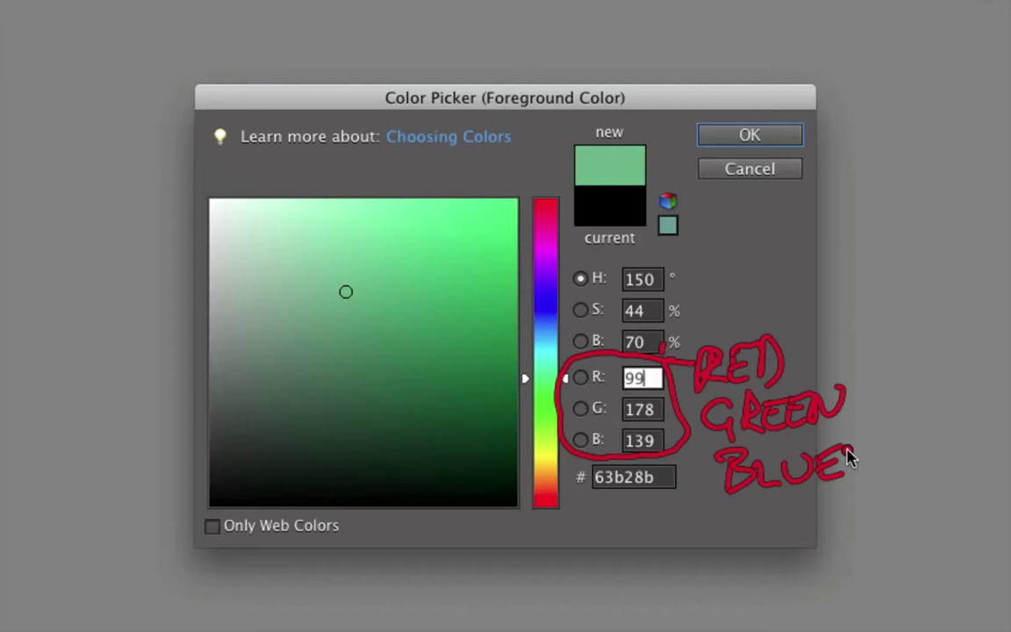
{"action": "mouse_move", "coordinate": [693, 466]}
{"action": "left_mouse_down"}
{"action": "mouse_move", "coordinate": [588, 455]}
{"action": "mouse_move", "coordinate": [566, 469]}
{"action": "mouse_move", "coordinate": [573, 497]}
{"action": "mouse_move", "coordinate": [633, 500]}
{"action": "mouse_move", "coordinate": [679, 467]}
{"action": "left_mouse_up"}
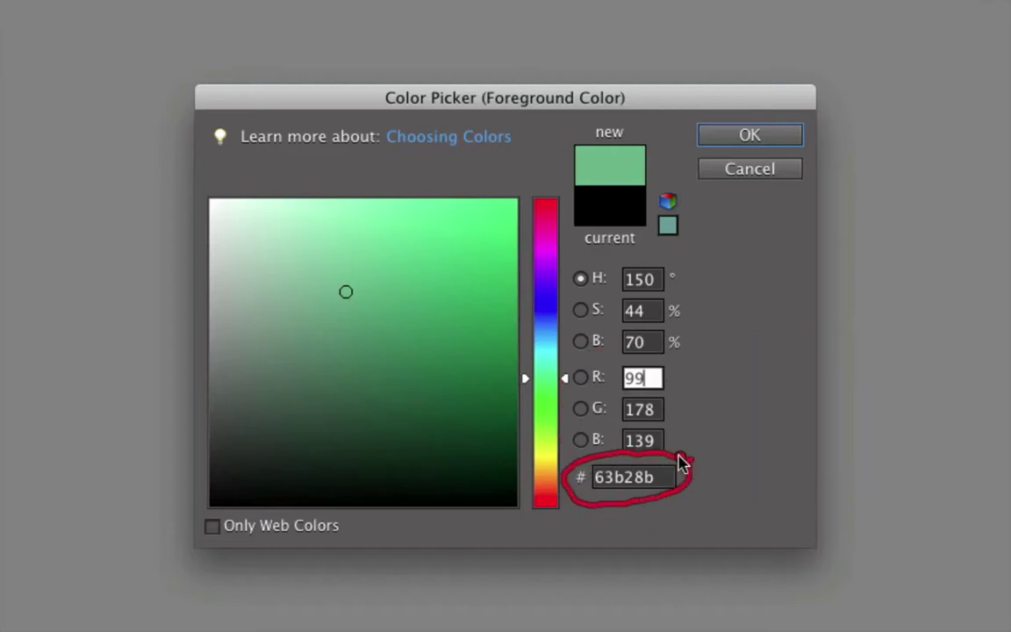
{"action": "left_click", "coordinate": [671, 537]}
{"action": "mouse_move", "coordinate": [549, 524]}
{"action": "left_mouse_down"}
{"action": "mouse_move", "coordinate": [538, 551]}
{"action": "mouse_move", "coordinate": [559, 525]}
{"action": "mouse_move", "coordinate": [554, 538]}
{"action": "mouse_move", "coordinate": [566, 532]}
{"action": "mouse_move", "coordinate": [577, 544]}
{"action": "mouse_move", "coordinate": [591, 525]}
{"action": "mouse_move", "coordinate": [607, 537]}
{"action": "mouse_move", "coordinate": [579, 562]}
{"action": "mouse_move", "coordinate": [618, 531]}
{"action": "mouse_move", "coordinate": [630, 540]}
{"action": "mouse_move", "coordinate": [617, 533]}
{"action": "mouse_move", "coordinate": [656, 522]}
{"action": "mouse_move", "coordinate": [678, 544]}
{"action": "mouse_move", "coordinate": [677, 525]}
{"action": "mouse_move", "coordinate": [710, 524]}
{"action": "mouse_move", "coordinate": [732, 543]}
{"action": "mouse_move", "coordinate": [761, 520]}
{"action": "mouse_move", "coordinate": [793, 538]}
{"action": "mouse_move", "coordinate": [774, 531]}
{"action": "mouse_move", "coordinate": [806, 525]}
{"action": "mouse_move", "coordinate": [795, 548]}
{"action": "mouse_move", "coordinate": [535, 592]}
{"action": "mouse_move", "coordinate": [580, 579]}
{"action": "mouse_move", "coordinate": [578, 596]}
{"action": "mouse_move", "coordinate": [597, 570]}
{"action": "mouse_move", "coordinate": [599, 583]}
{"action": "mouse_move", "coordinate": [626, 574]}
{"action": "mouse_move", "coordinate": [641, 585]}
{"action": "mouse_move", "coordinate": [657, 567]}
{"action": "mouse_move", "coordinate": [675, 588]}
{"action": "mouse_move", "coordinate": [741, 569]}
{"action": "mouse_move", "coordinate": [761, 584]}
{"action": "mouse_move", "coordinate": [771, 565]}
{"action": "mouse_move", "coordinate": [785, 582]}
{"action": "mouse_move", "coordinate": [764, 561]}
{"action": "mouse_move", "coordinate": [790, 568]}
{"action": "left_mouse_up"}
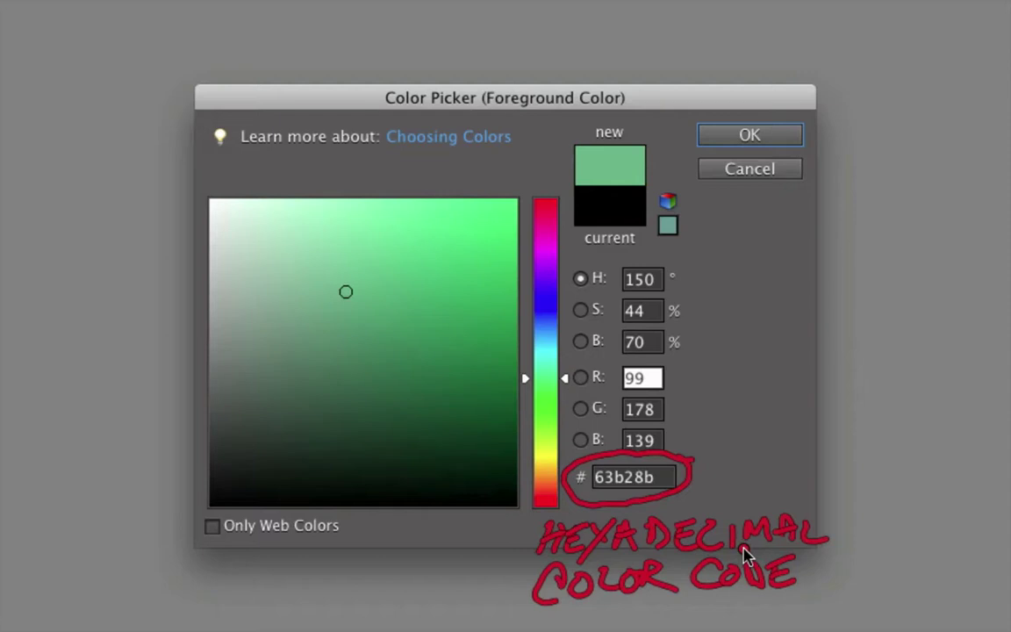
{"action": "key", "text": "Escape"}
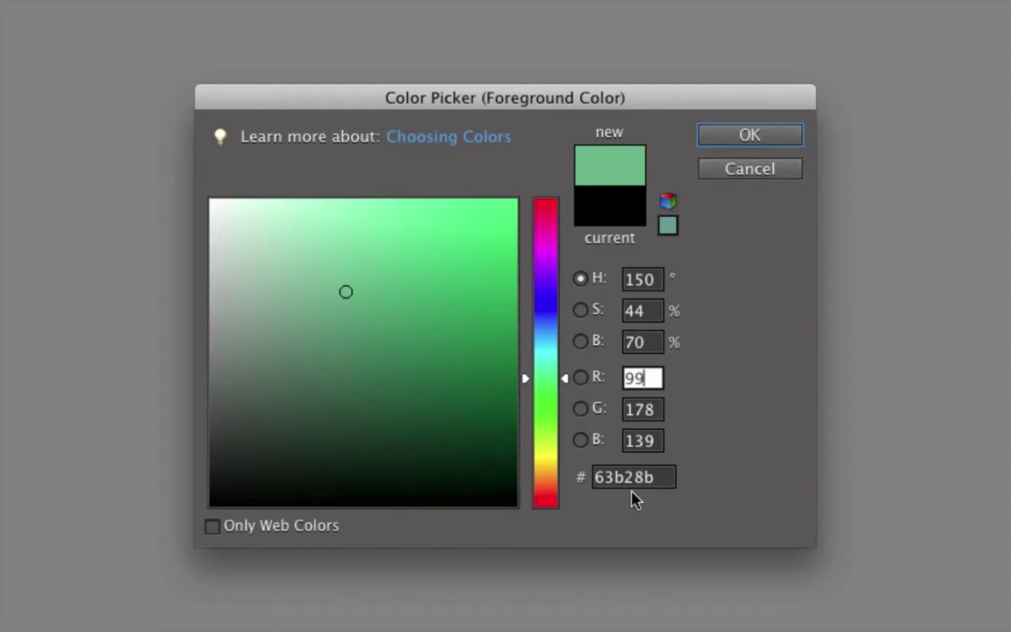
Step: Choose the blue-violet 6479bc at hue about 226 and accept it as foreground colour
{"action": "left_click", "coordinate": [543, 336]}
{"action": "left_click_drag", "start_coordinate": [541, 322], "coordinate": [532, 314]}
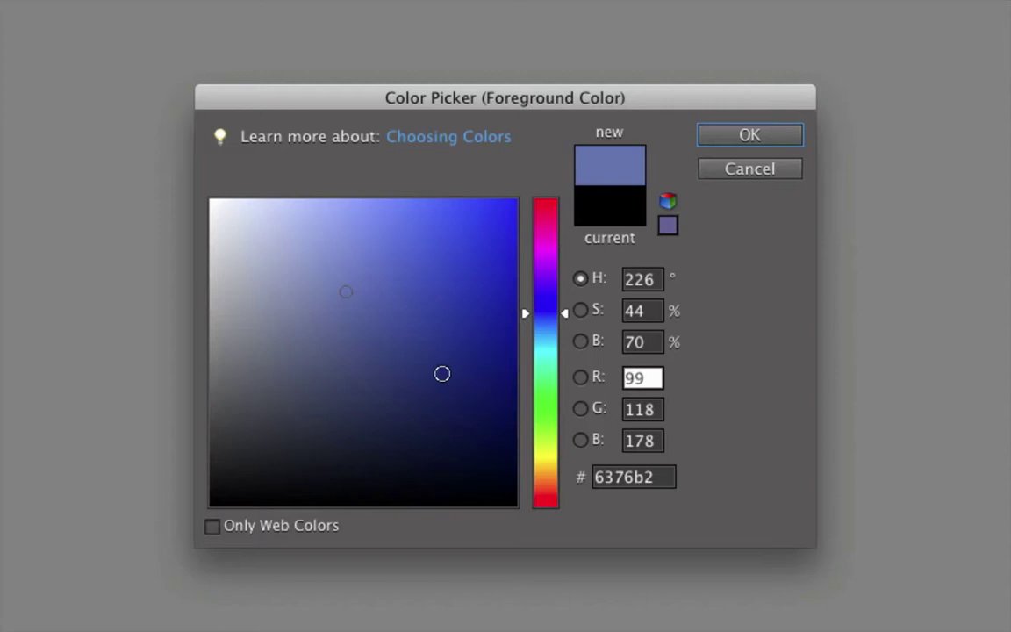
{"action": "mouse_move", "coordinate": [381, 377]}
{"action": "left_mouse_down"}
{"action": "mouse_move", "coordinate": [419, 344]}
{"action": "mouse_move", "coordinate": [325, 340]}
{"action": "mouse_move", "coordinate": [353, 364]}
{"action": "mouse_move", "coordinate": [407, 293]}
{"action": "mouse_move", "coordinate": [352, 280]}
{"action": "left_mouse_up"}
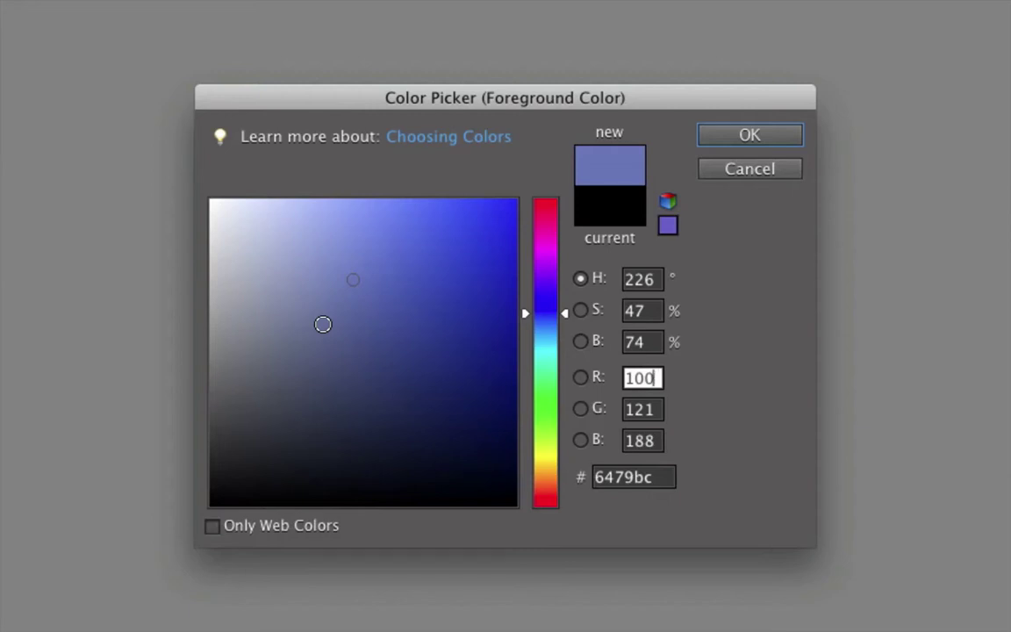
{"action": "key", "text": "alt"}
{"action": "mouse_move", "coordinate": [670, 133]}
{"action": "left_mouse_down"}
{"action": "mouse_move", "coordinate": [620, 113]}
{"action": "mouse_move", "coordinate": [585, 120]}
{"action": "mouse_move", "coordinate": [548, 158]}
{"action": "mouse_move", "coordinate": [577, 198]}
{"action": "mouse_move", "coordinate": [627, 202]}
{"action": "mouse_move", "coordinate": [657, 180]}
{"action": "mouse_move", "coordinate": [668, 139]}
{"action": "left_mouse_up"}
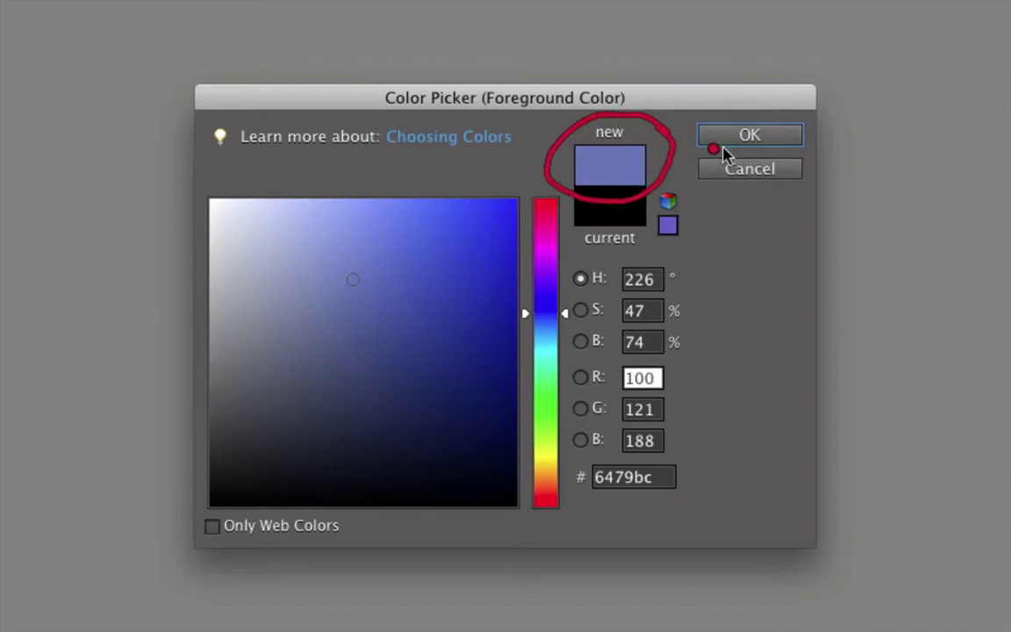
{"action": "left_click", "coordinate": [750, 136]}
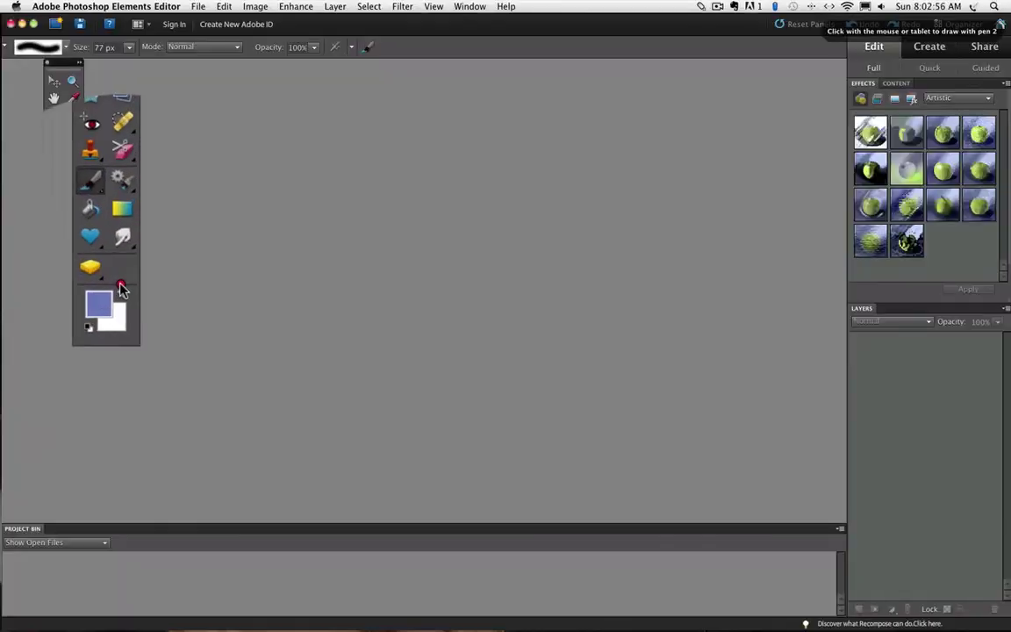
{"action": "mouse_move", "coordinate": [120, 287]}
{"action": "left_mouse_down"}
{"action": "mouse_move", "coordinate": [144, 291]}
{"action": "mouse_move", "coordinate": [108, 287]}
{"action": "mouse_move", "coordinate": [95, 309]}
{"action": "mouse_move", "coordinate": [149, 309]}
{"action": "mouse_move", "coordinate": [140, 286]}
{"action": "left_mouse_up"}
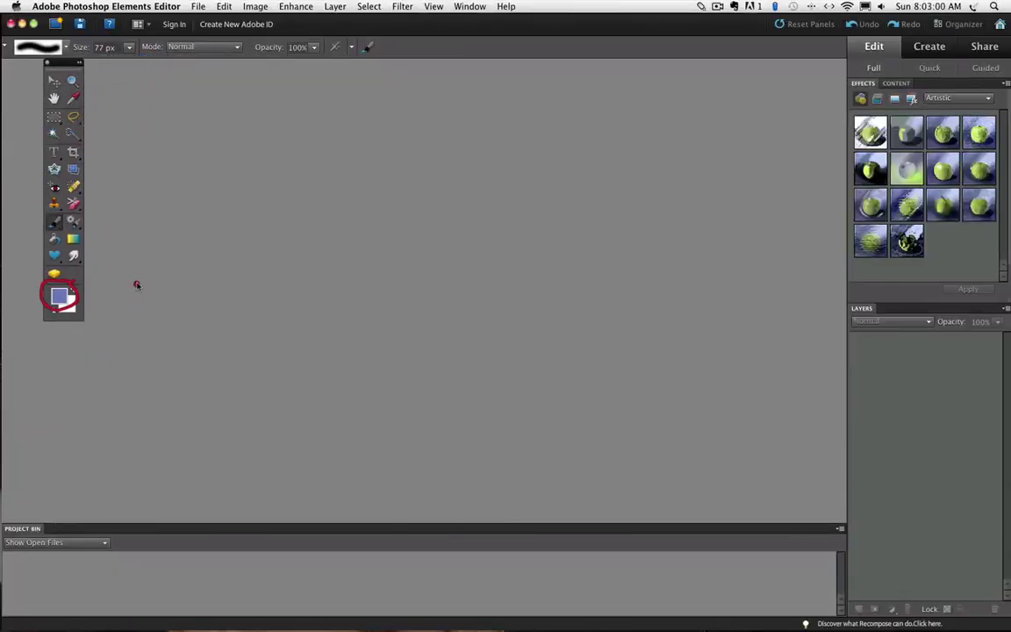